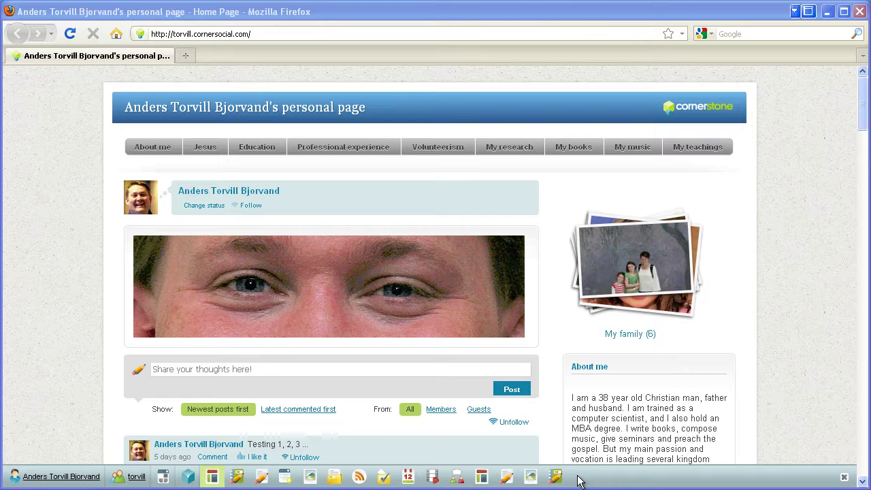
- Put the home page into edit mode and display the toolbox's module list, moving the toolbox to an uncluttered spot over the page
{"action": "left_click", "coordinate": [556, 476]}
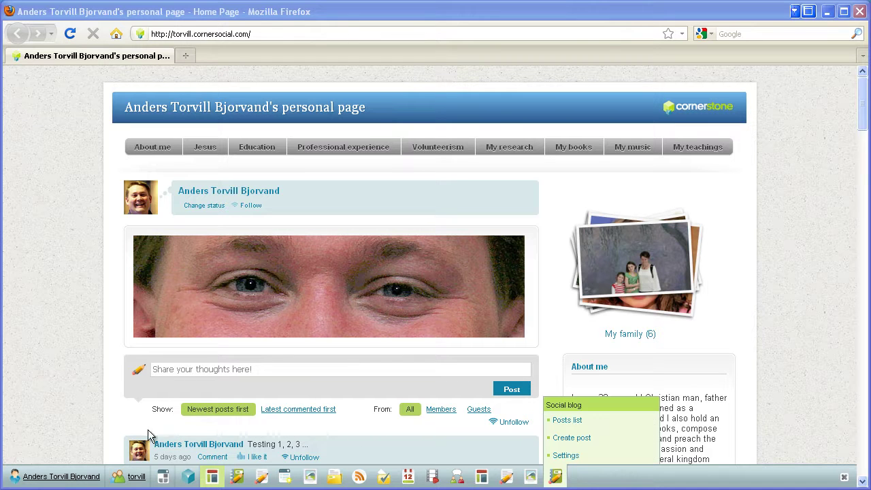
{"action": "left_click", "coordinate": [163, 478]}
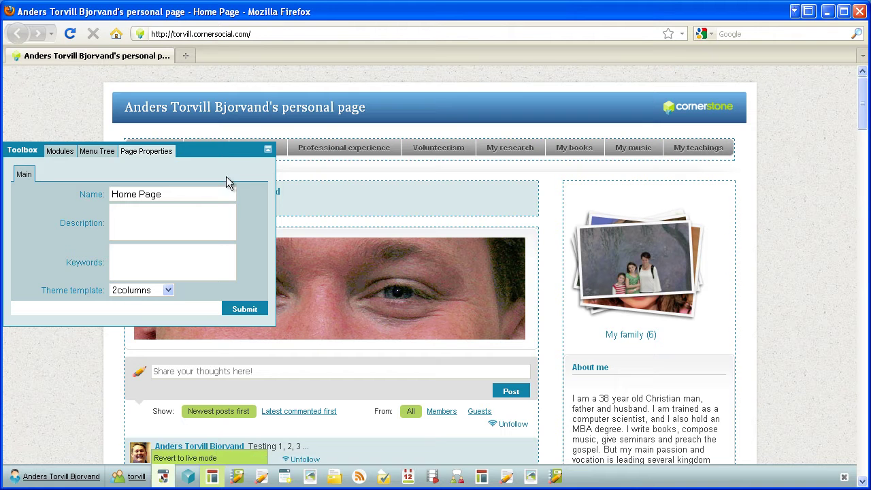
{"action": "left_click_drag", "start_coordinate": [221, 149], "coordinate": [674, 183]}
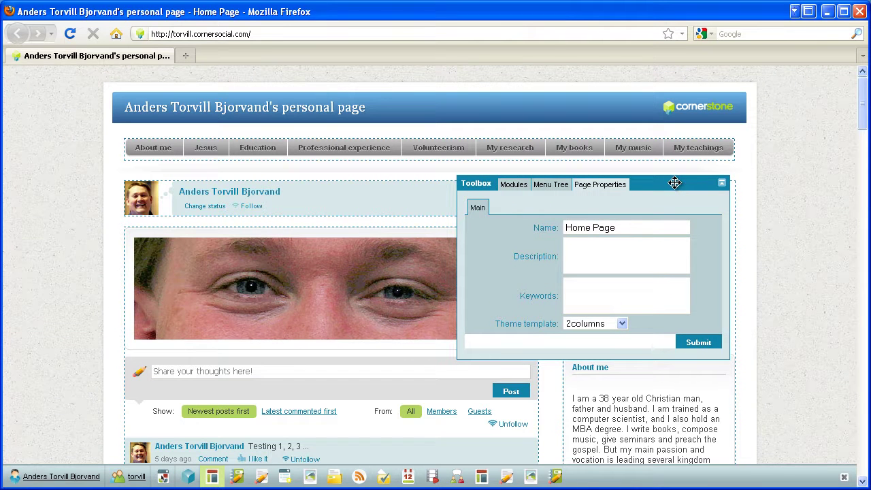
{"action": "left_click", "coordinate": [513, 188]}
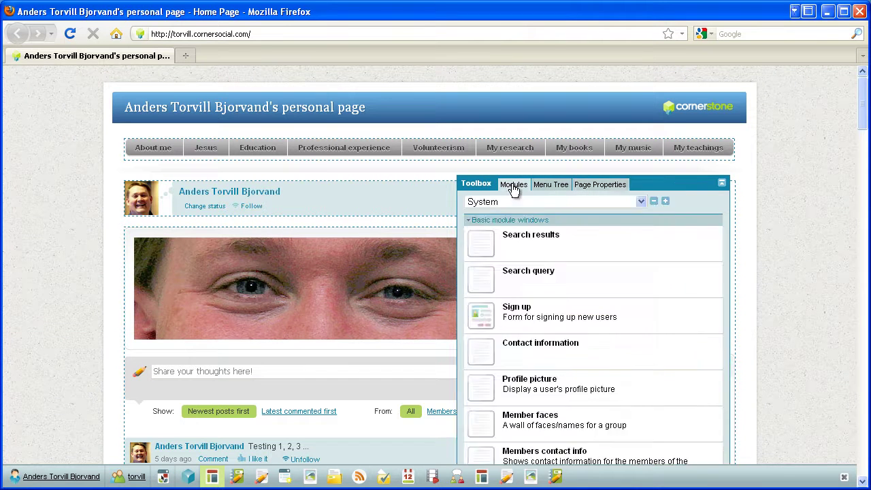
{"action": "left_click_drag", "start_coordinate": [648, 183], "coordinate": [653, 96]}
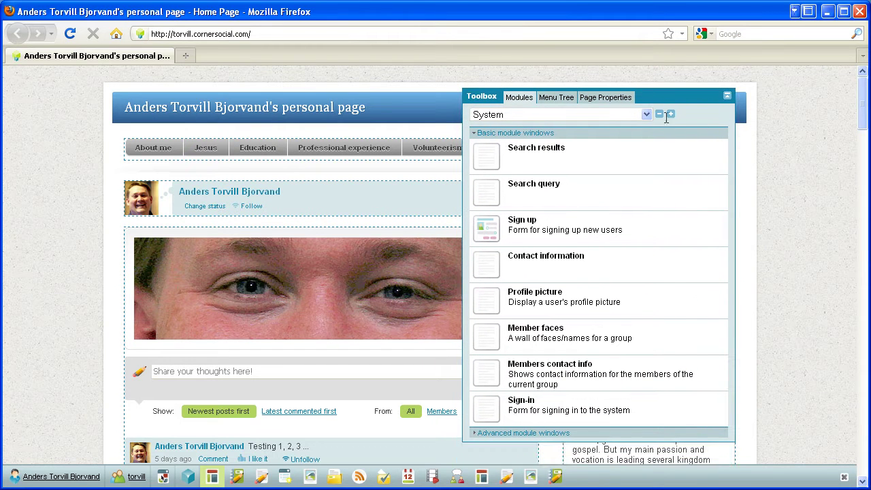
- Add a new module of type article, named "Cool articles" with the alias "coolarticles", and check its entry in the site bar
{"action": "left_click", "coordinate": [671, 115]}
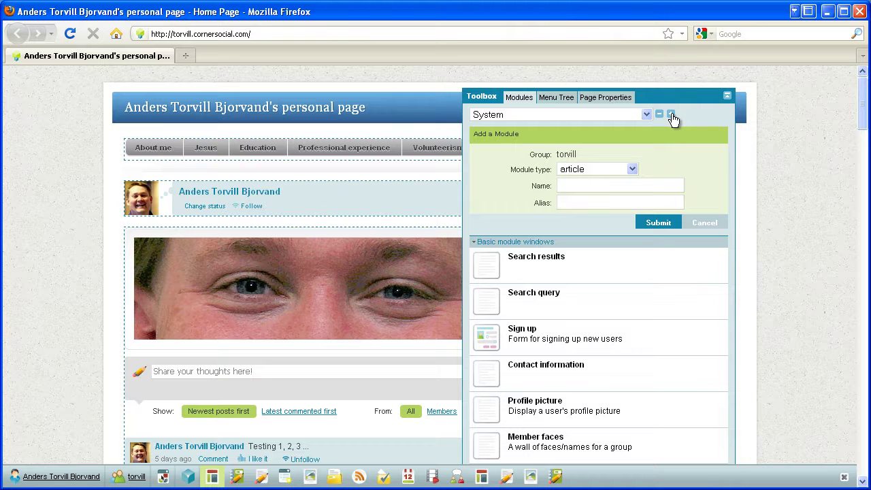
{"action": "left_click", "coordinate": [633, 170]}
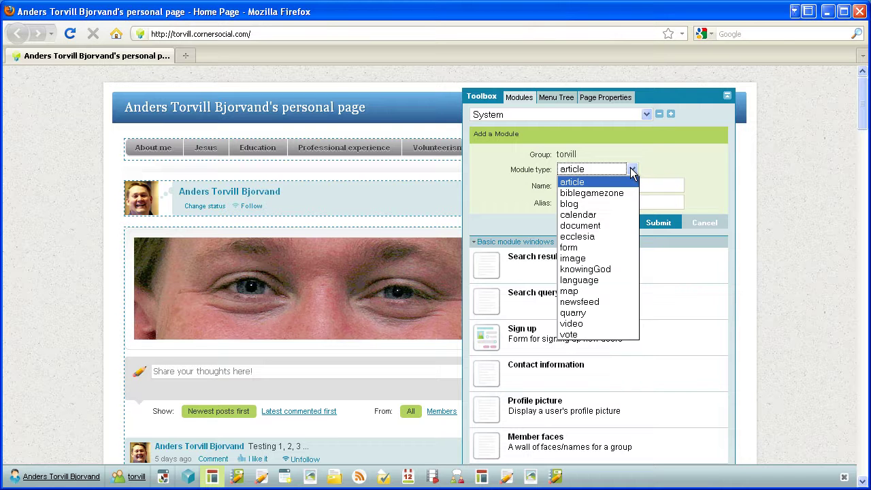
{"action": "left_click", "coordinate": [631, 170]}
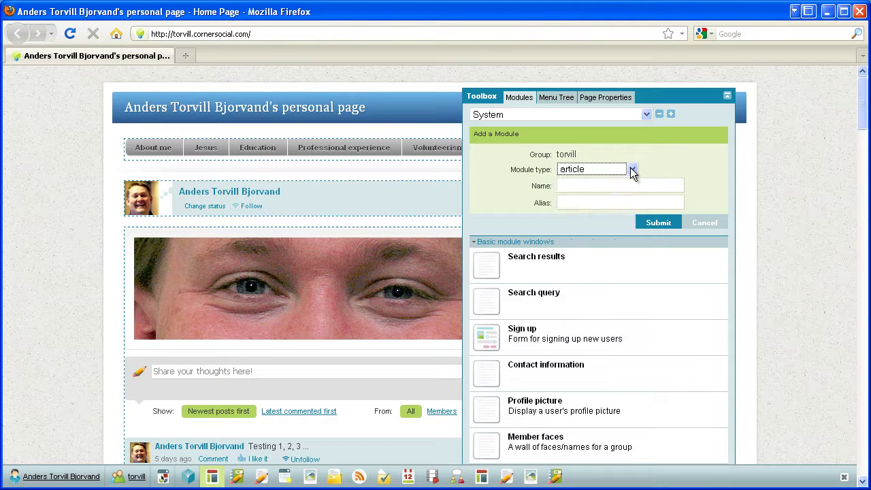
{"action": "left_click", "coordinate": [571, 185]}
{"action": "type", "text": "Coll"}
{"action": "type", "text": " articles"}
{"action": "type", "text": "coolarticles"}
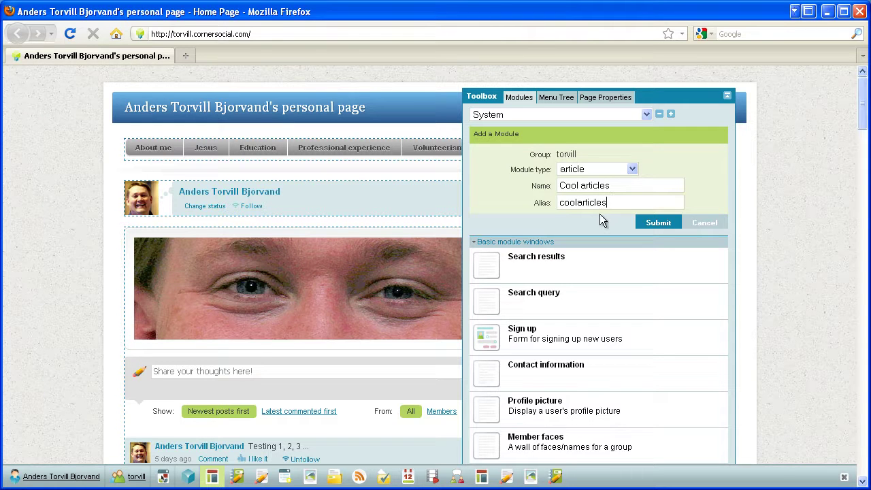
{"action": "mouse_move", "coordinate": [551, 474]}
{"action": "mouse_move", "coordinate": [457, 476]}
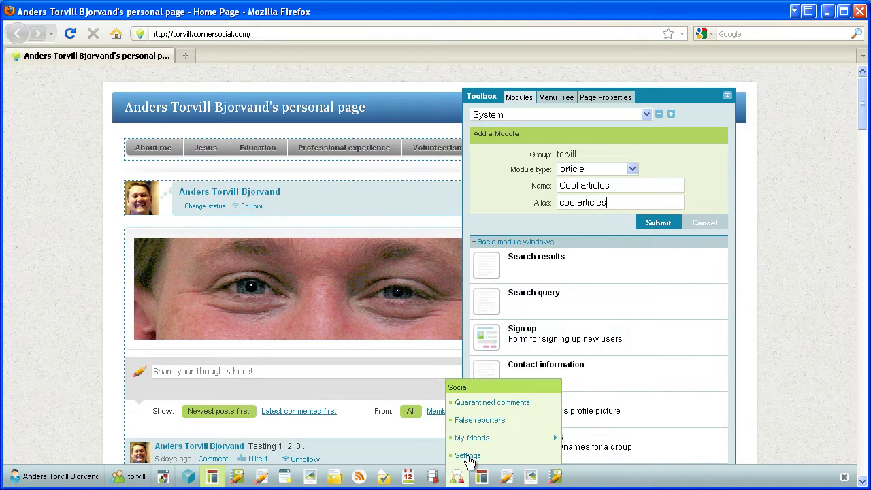
{"action": "left_click", "coordinate": [616, 201]}
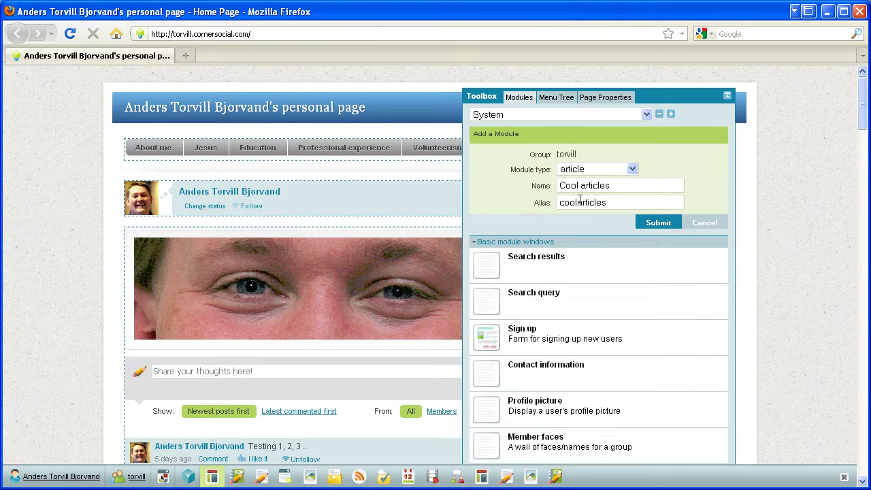
{"action": "left_click", "coordinate": [651, 224]}
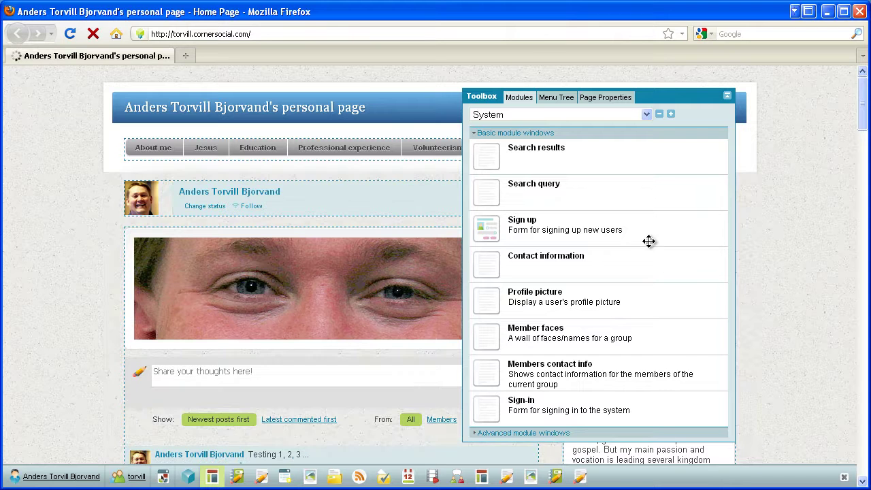
{"action": "left_click", "coordinate": [581, 477]}
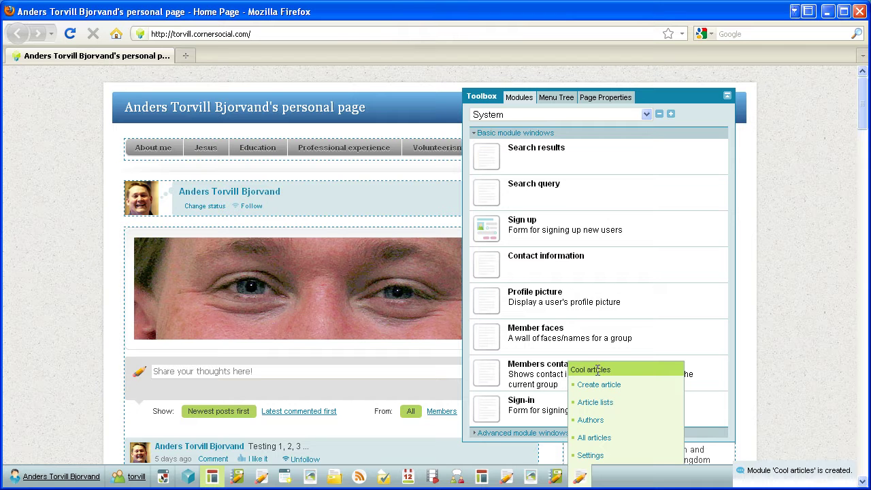
- Add a new module of type image, named "Cool images" with the alias "coolimages", and check its entry in the site bar
{"action": "left_click", "coordinate": [670, 114]}
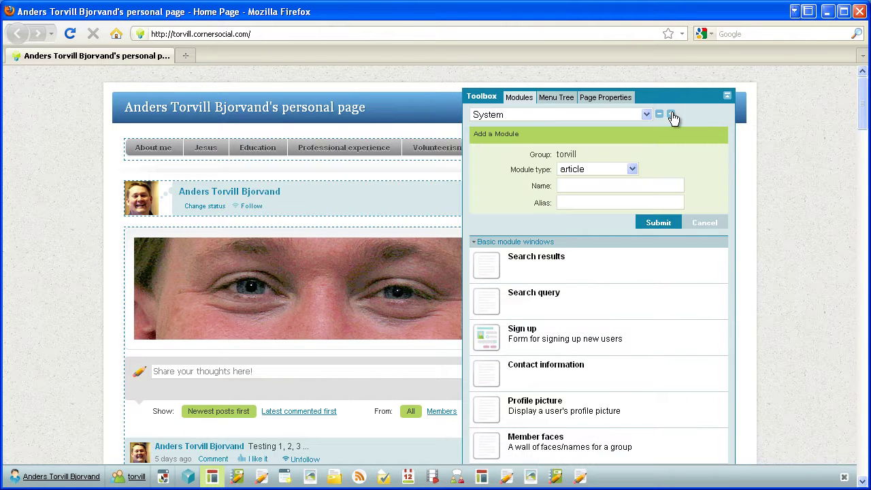
{"action": "left_click", "coordinate": [618, 171]}
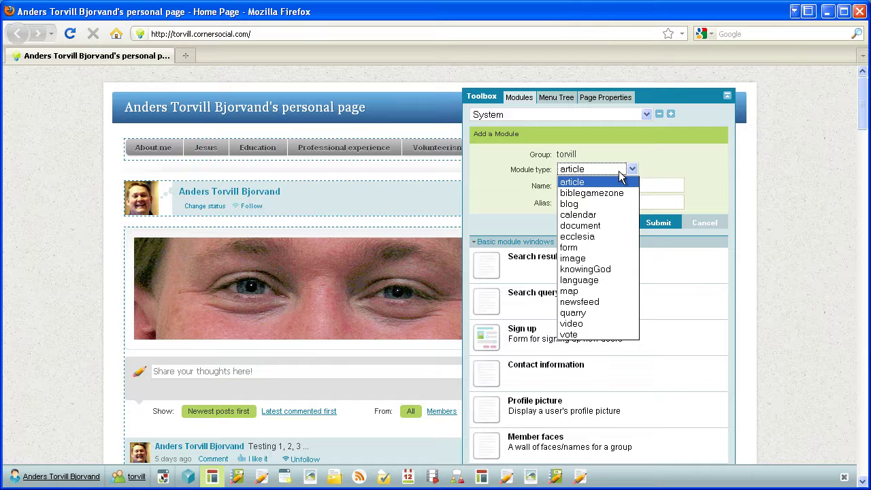
{"action": "left_click", "coordinate": [578, 259]}
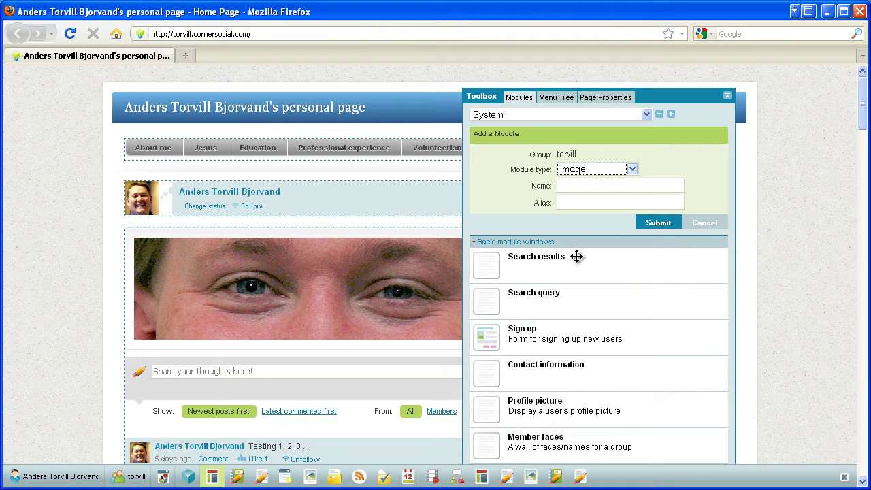
{"action": "left_click", "coordinate": [570, 185]}
{"action": "type", "text": "Cool images"}
{"action": "key", "text": "Tab"}
{"action": "type", "text": "coolimages"}
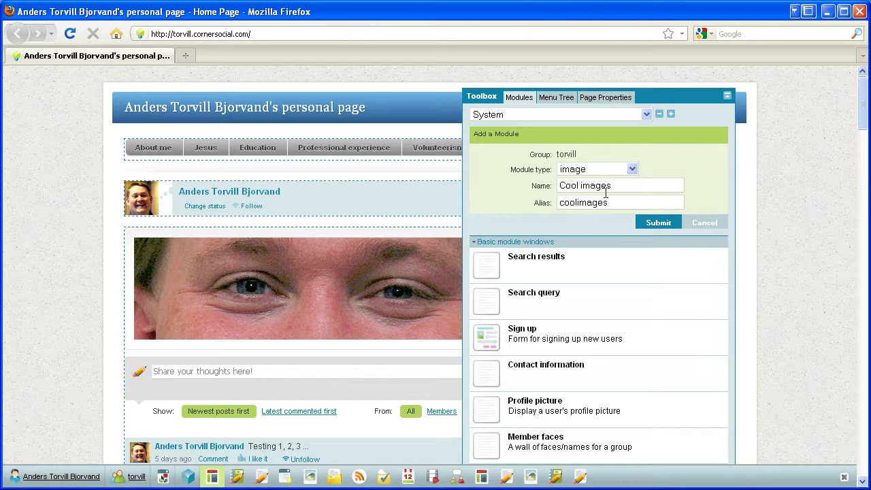
{"action": "left_click", "coordinate": [655, 228]}
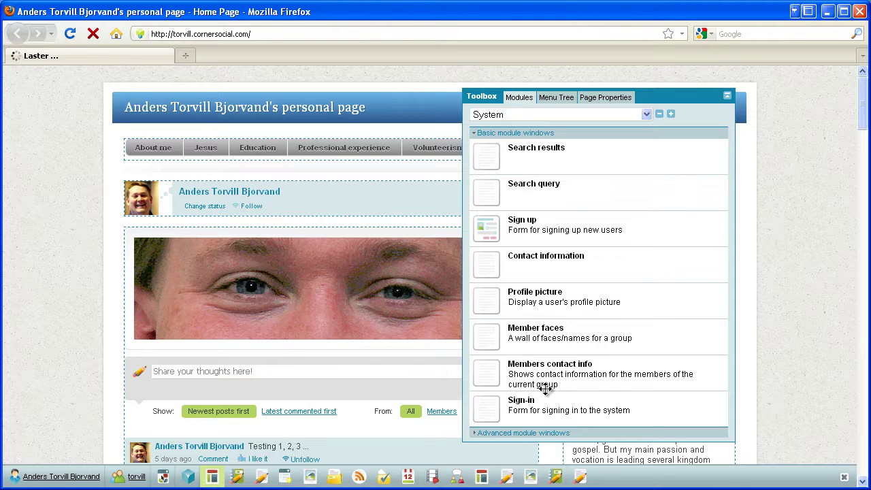
{"action": "left_click", "coordinate": [579, 479]}
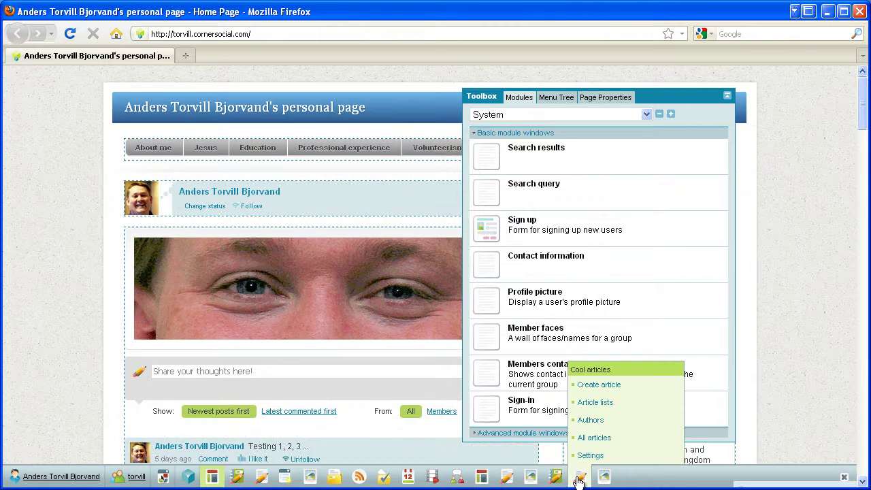
{"action": "mouse_move", "coordinate": [602, 480]}
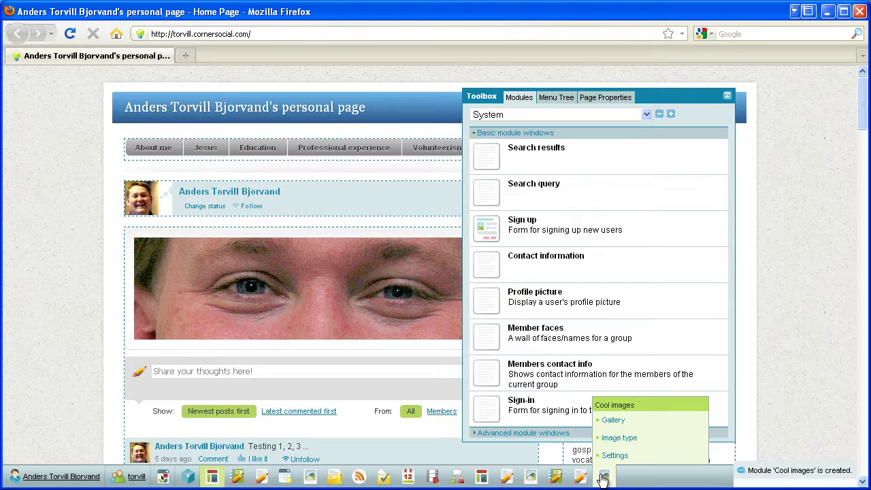
- Return the page to live mode and open the Cool articles module's settings at the Module Settings section
{"action": "left_click", "coordinate": [163, 478]}
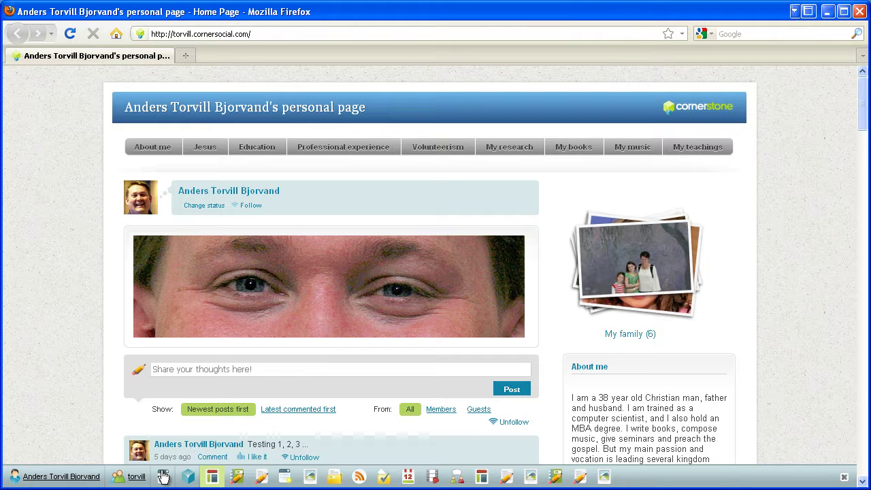
{"action": "mouse_move", "coordinate": [533, 485]}
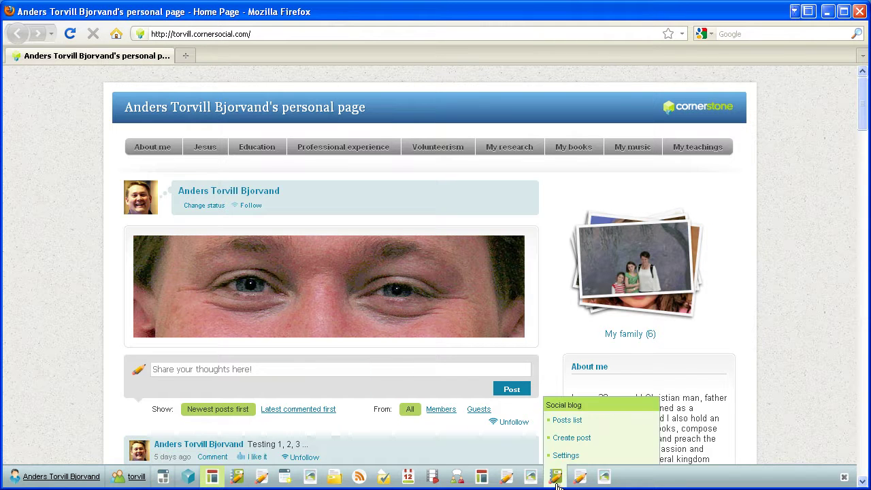
{"action": "mouse_move", "coordinate": [581, 478]}
{"action": "left_click", "coordinate": [591, 456]}
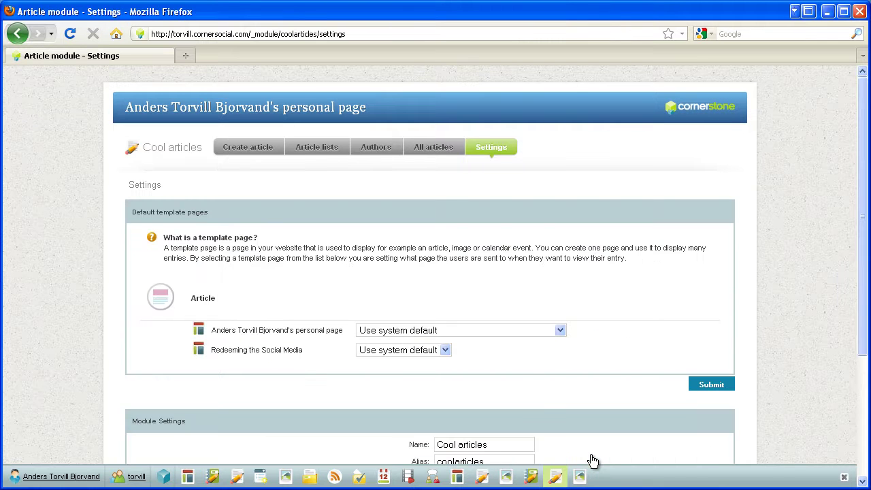
{"action": "left_click_drag", "start_coordinate": [864, 208], "coordinate": [779, 296]}
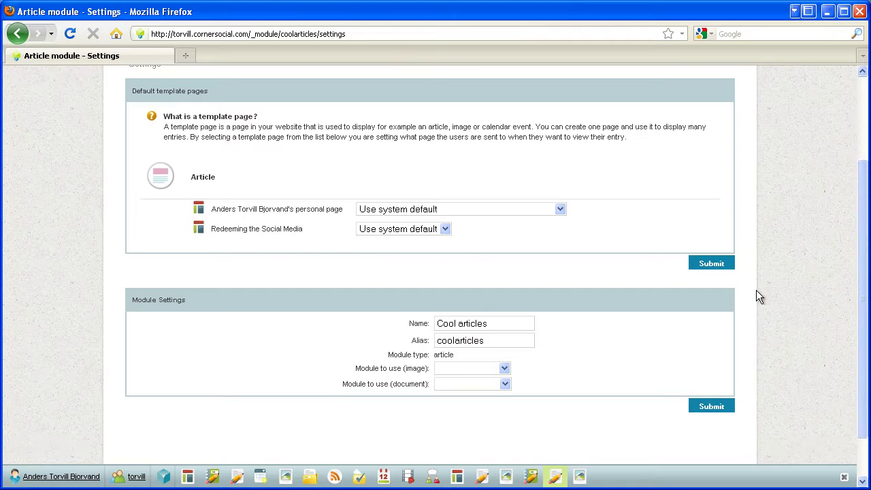
- Set Cool articles to use Cool images as its image module and My documents as its document module, and submit the settings
{"action": "left_click", "coordinate": [460, 368]}
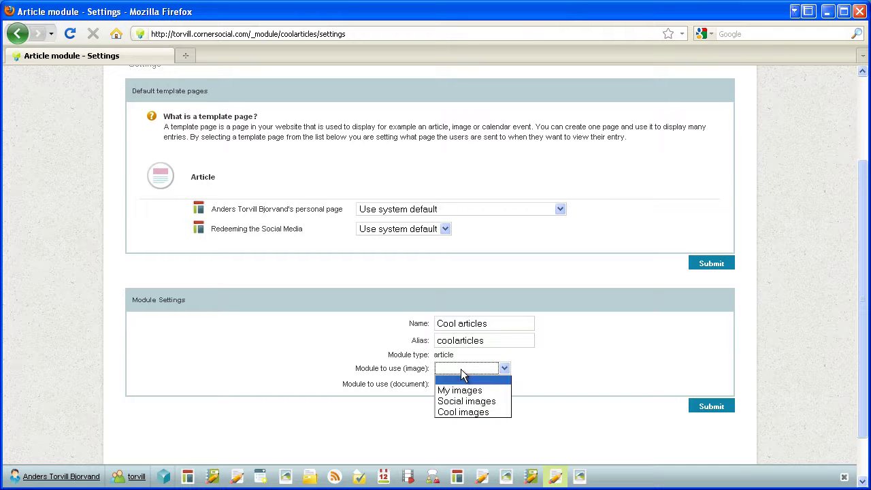
{"action": "left_click", "coordinate": [461, 368]}
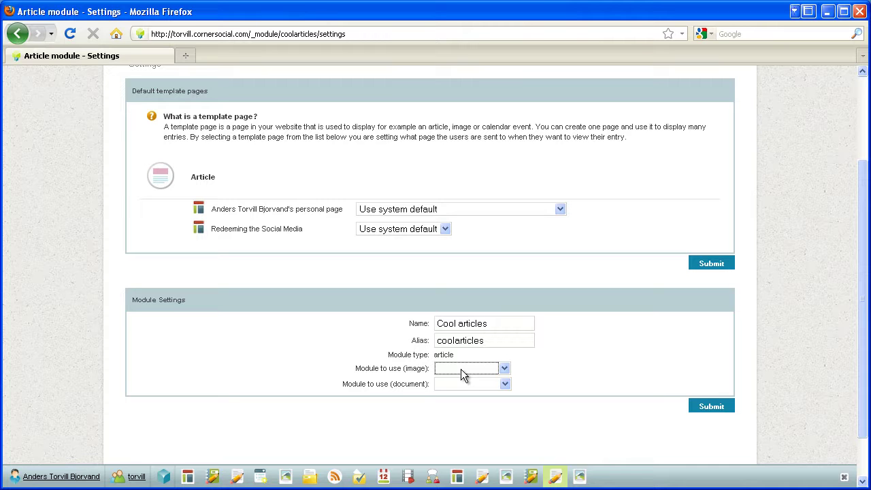
{"action": "left_click", "coordinate": [461, 368]}
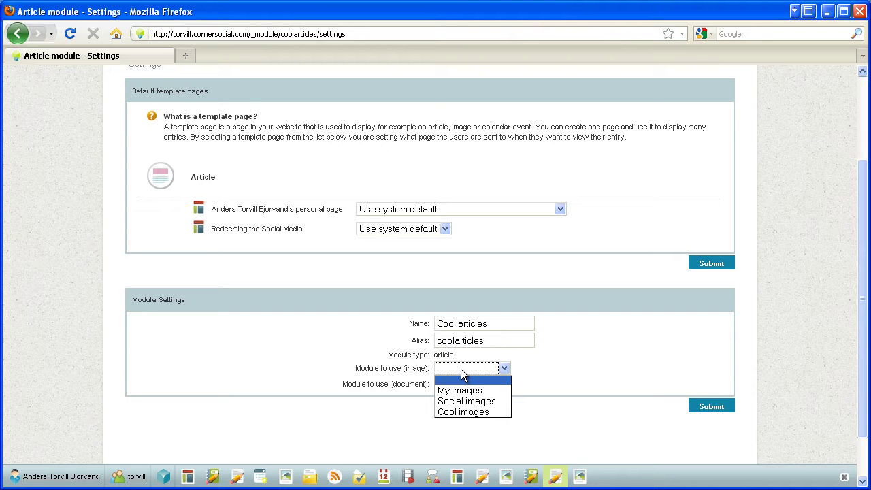
{"action": "left_click", "coordinate": [475, 412]}
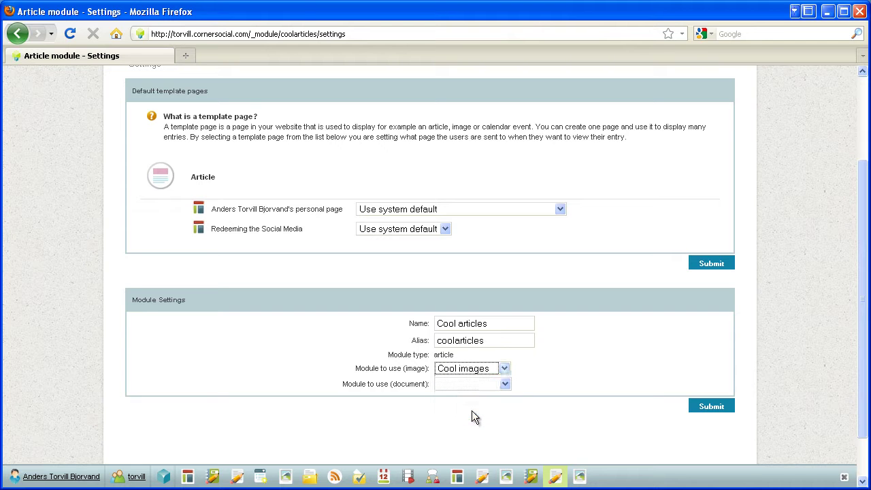
{"action": "left_click", "coordinate": [505, 384]}
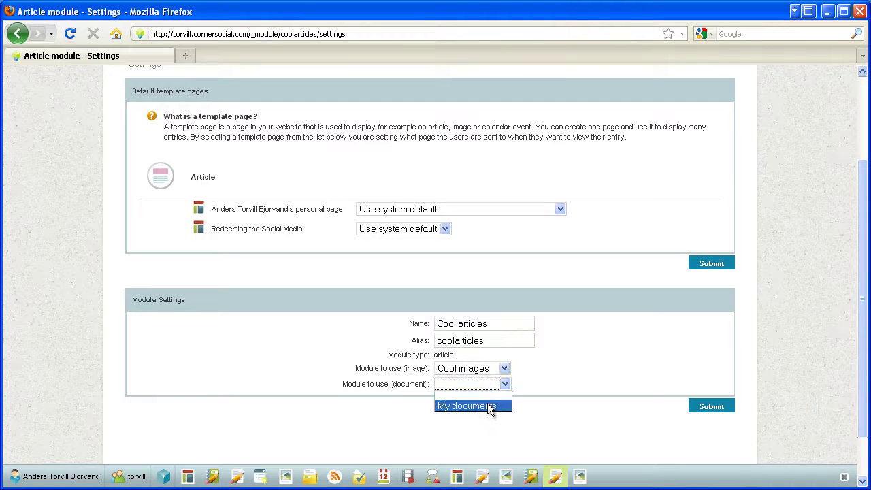
{"action": "left_click", "coordinate": [488, 406]}
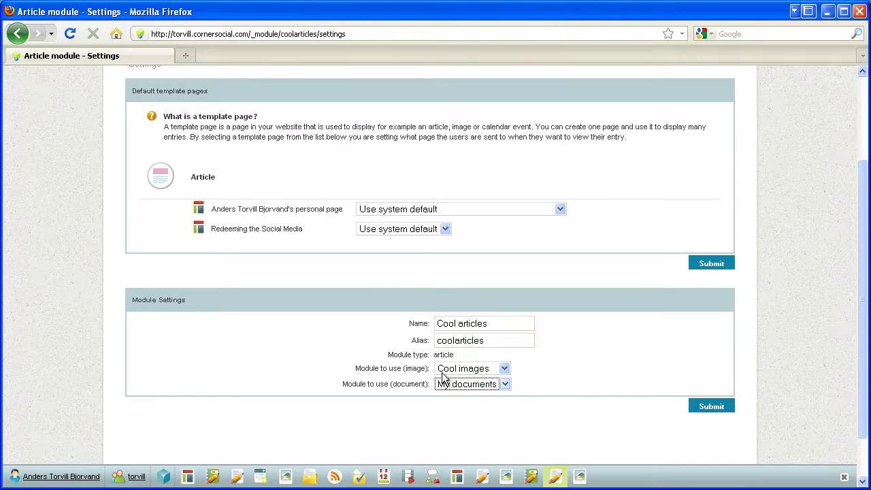
{"action": "left_click", "coordinate": [710, 407]}
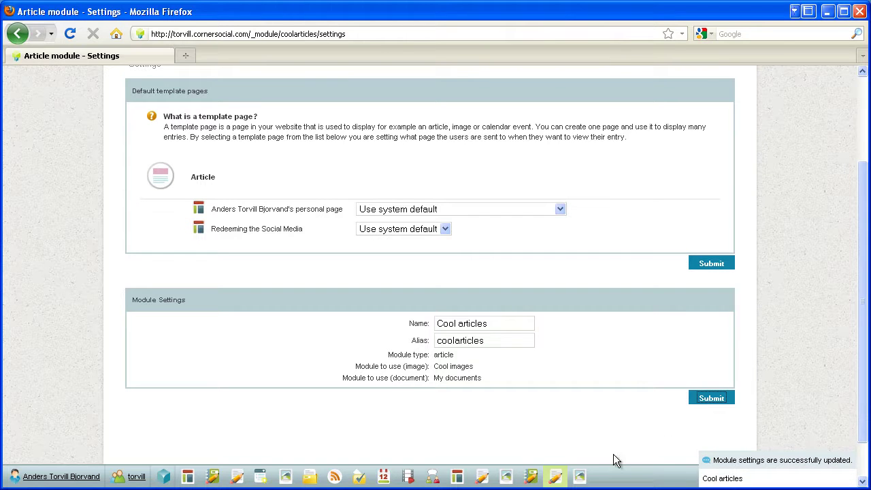
- View the Cool images module's settings and open the group's access roles page
{"action": "mouse_move", "coordinate": [580, 475]}
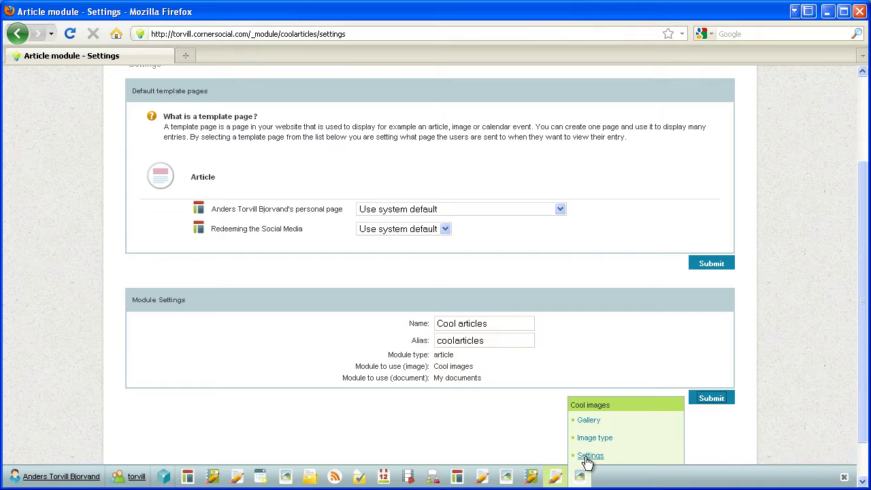
{"action": "left_click", "coordinate": [587, 461]}
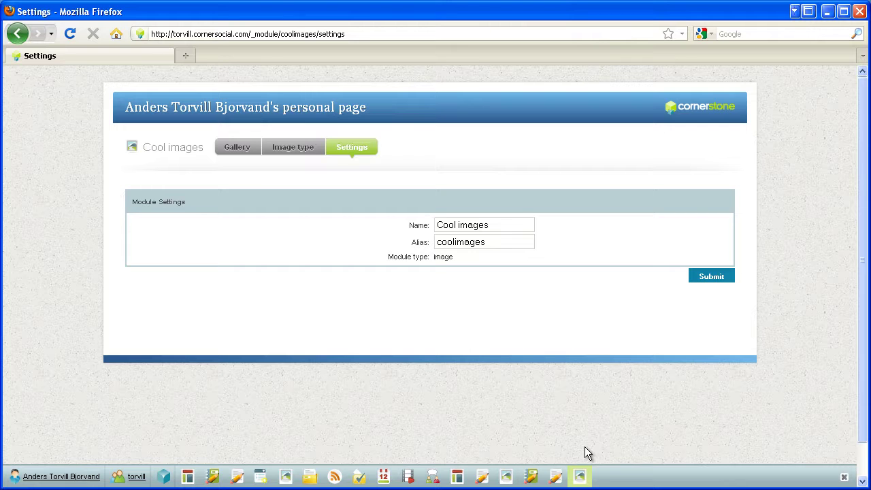
{"action": "left_click", "coordinate": [130, 474]}
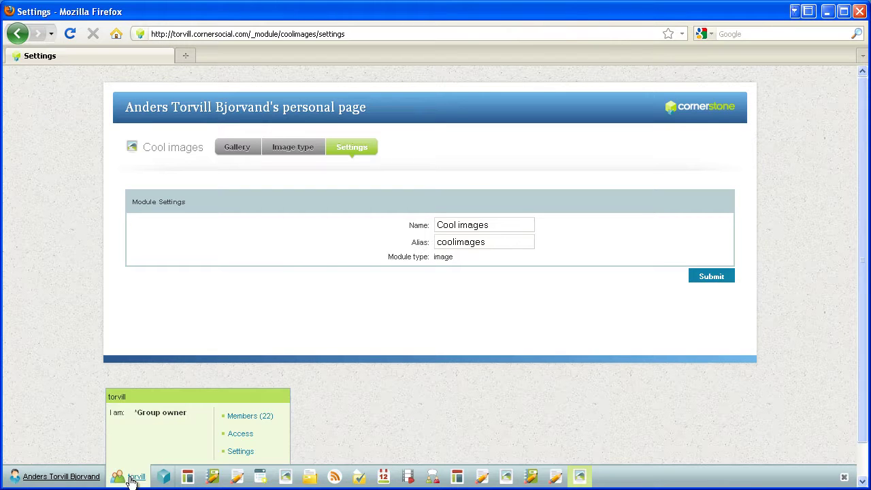
{"action": "left_click", "coordinate": [243, 434]}
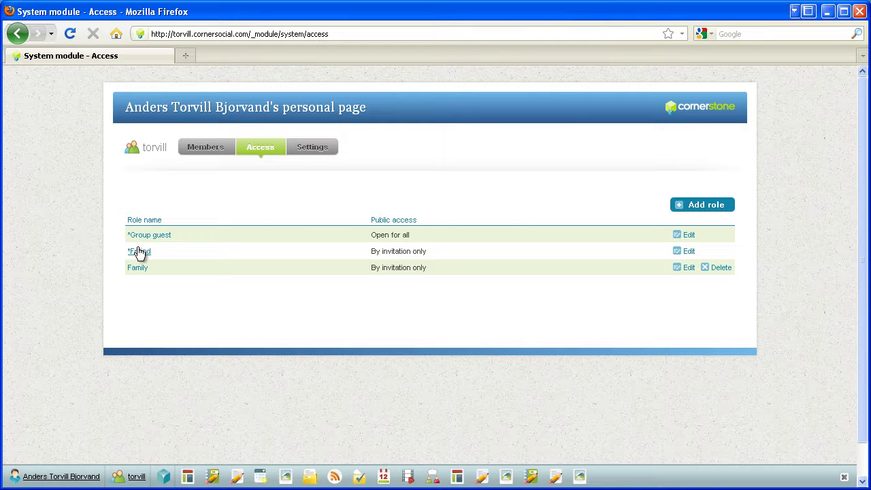
- Edit the Group guest role and enable access to the Cool articles and Cool images modules
{"action": "left_click", "coordinate": [689, 235]}
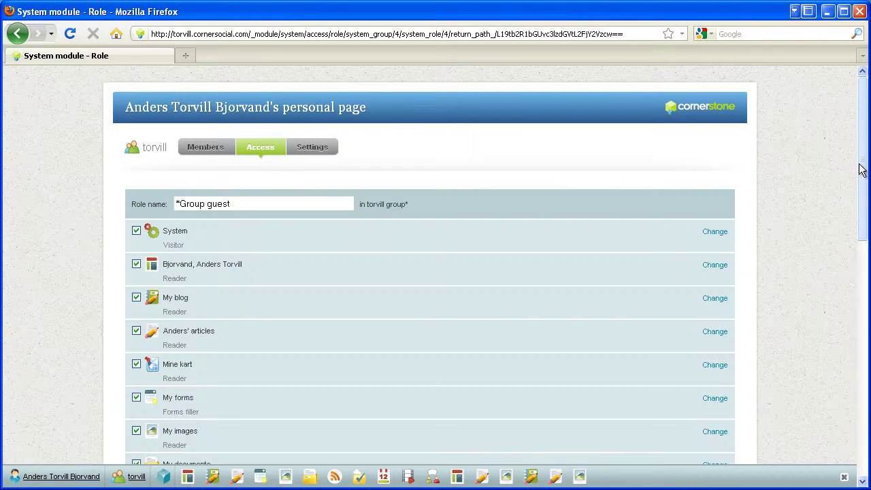
{"action": "left_click_drag", "start_coordinate": [862, 165], "coordinate": [863, 383]}
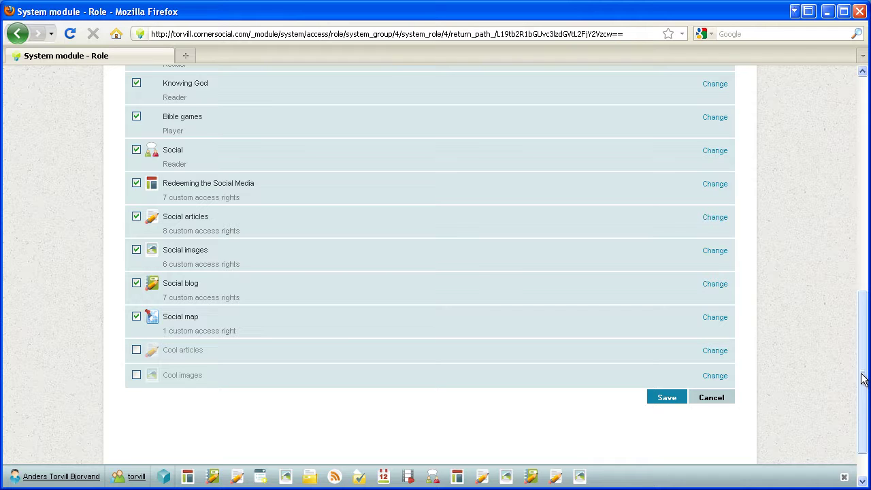
{"action": "left_click", "coordinate": [137, 350]}
{"action": "left_click", "coordinate": [136, 375]}
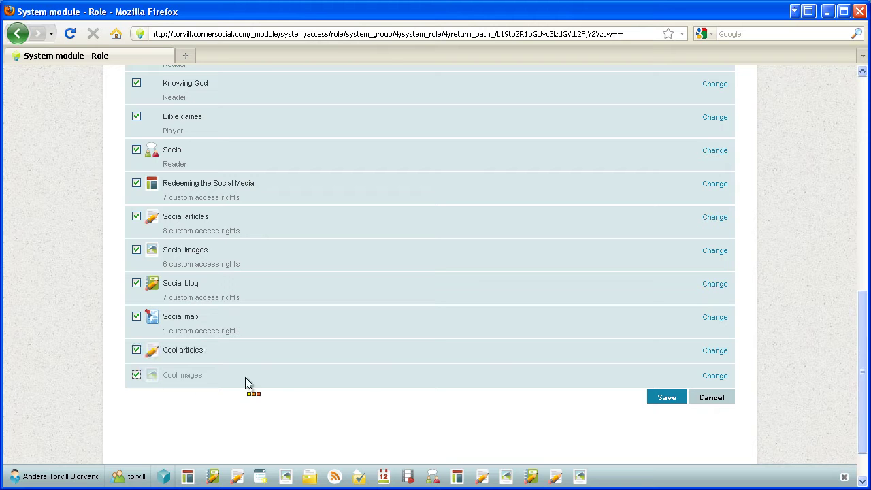
- Grant the Group guest role Reader access in the Cool articles module
{"action": "left_click", "coordinate": [714, 350]}
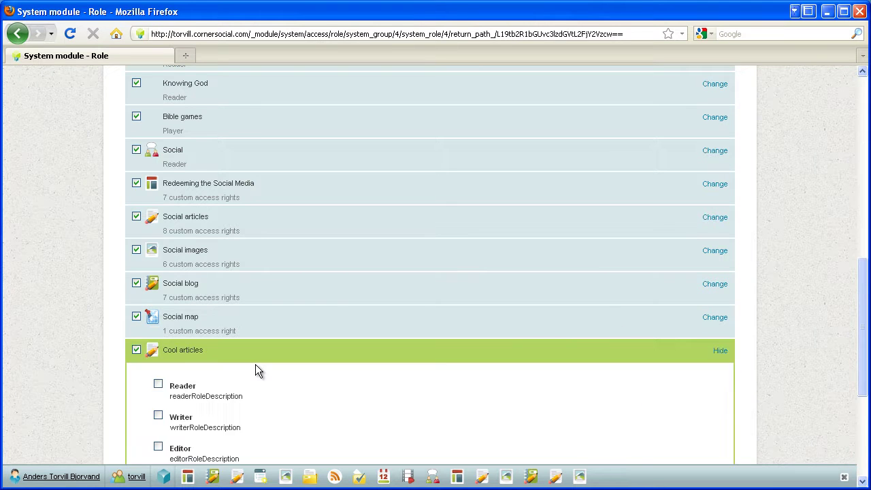
{"action": "left_click", "coordinate": [158, 309]}
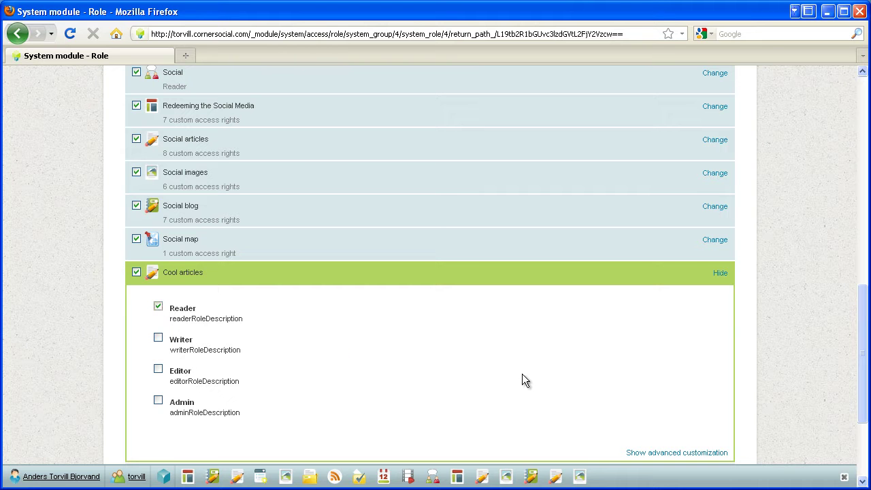
{"action": "scroll", "coordinate": [521, 374], "scroll_direction": "down", "scroll_amount": 4}
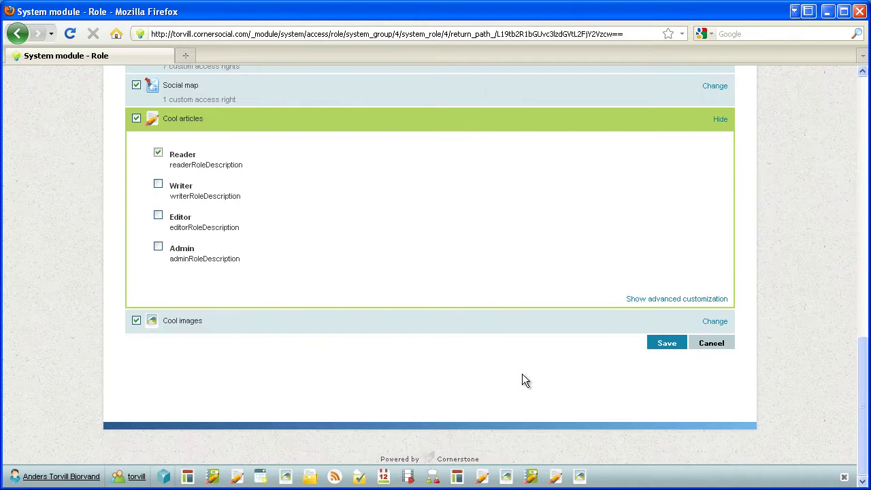